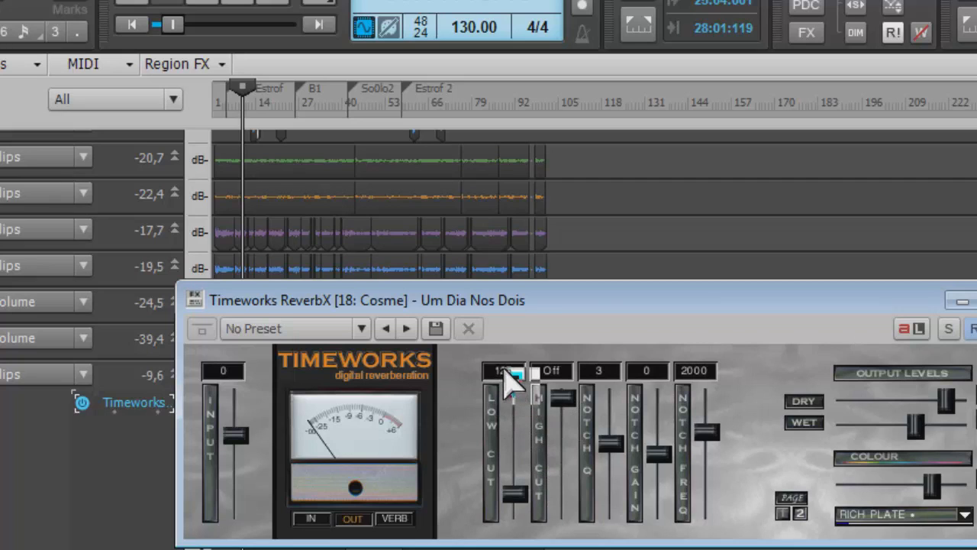
# Adjust the reverb's high cut on track 18 and return to its first page of settings.
pyautogui.click(561, 399)
pyautogui.moveTo(561, 402); pyautogui.dragTo(561, 407)
pyautogui.click(782, 512)
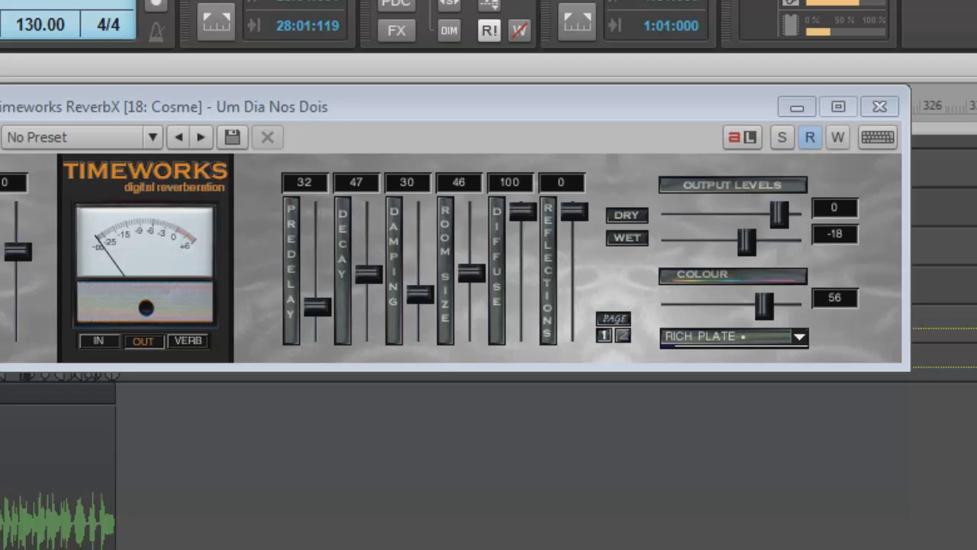
# Set the reverb's dry level to 6 and lower its wet level while listening to soloed track 18, closing the plug-in when done.
pyautogui.press('space')
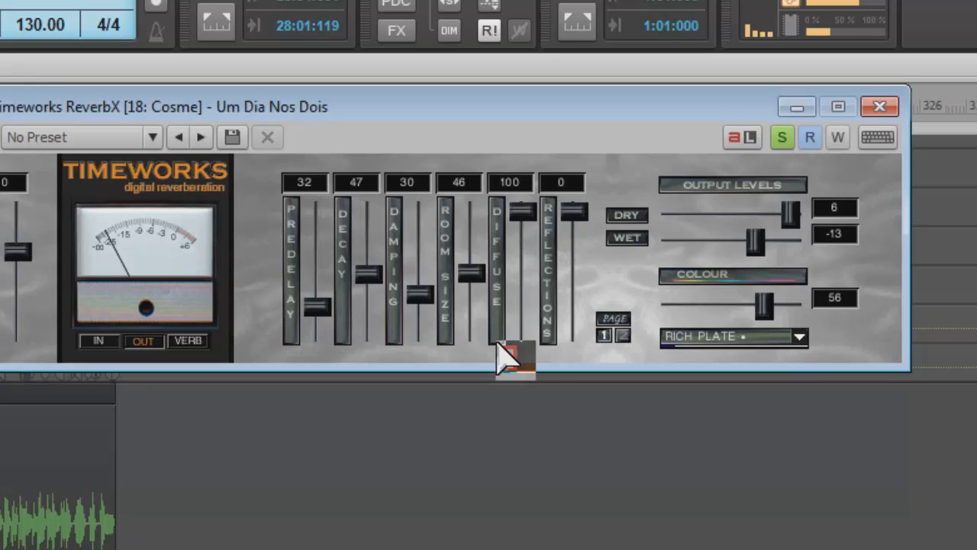
pyautogui.moveTo(764, 240); pyautogui.dragTo(748, 243)
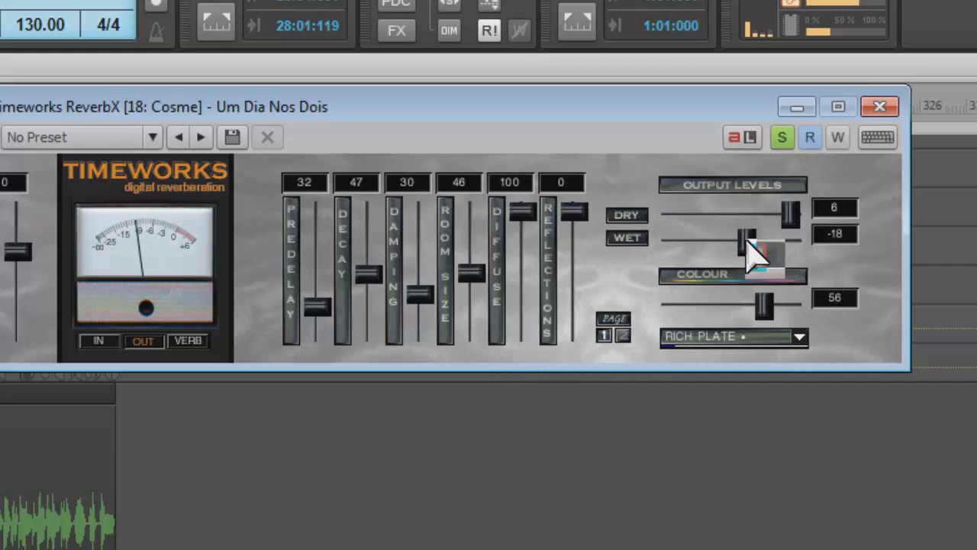
pyautogui.moveTo(747, 242); pyautogui.dragTo(744, 243)
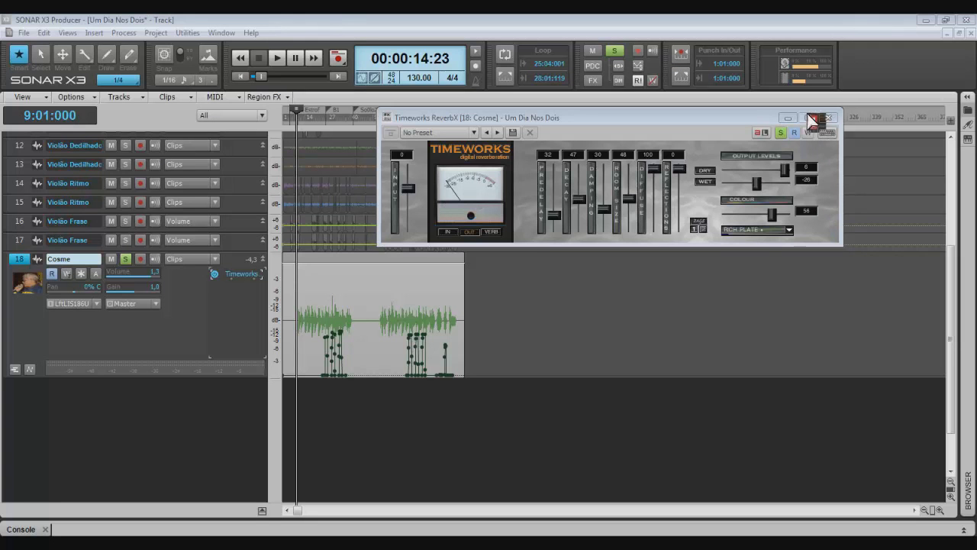
pyautogui.click(830, 121)
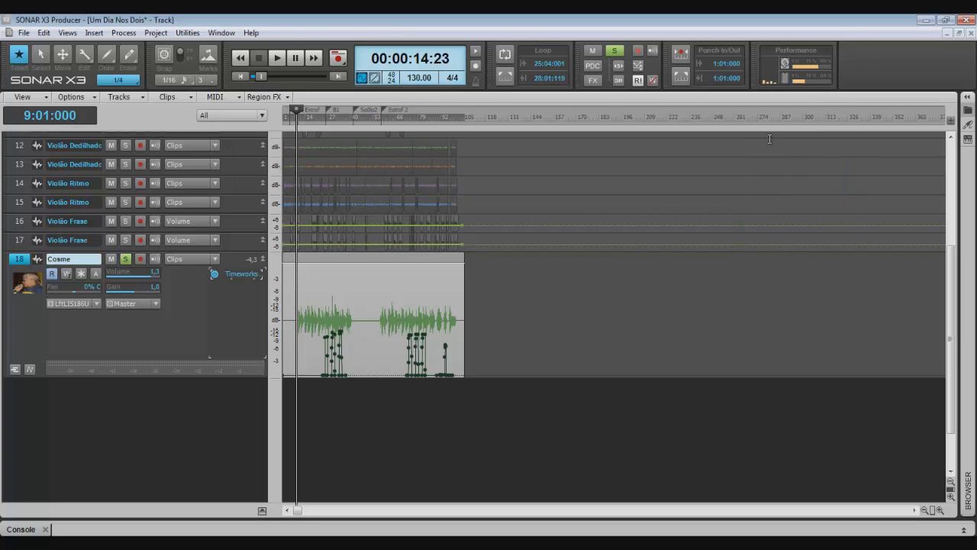
# Trim the clip on track 18 so it starts at bar 10 and ends just before bar 101.
pyautogui.scroll(2, 346, 107)
pyautogui.scroll(3, 347, 113)
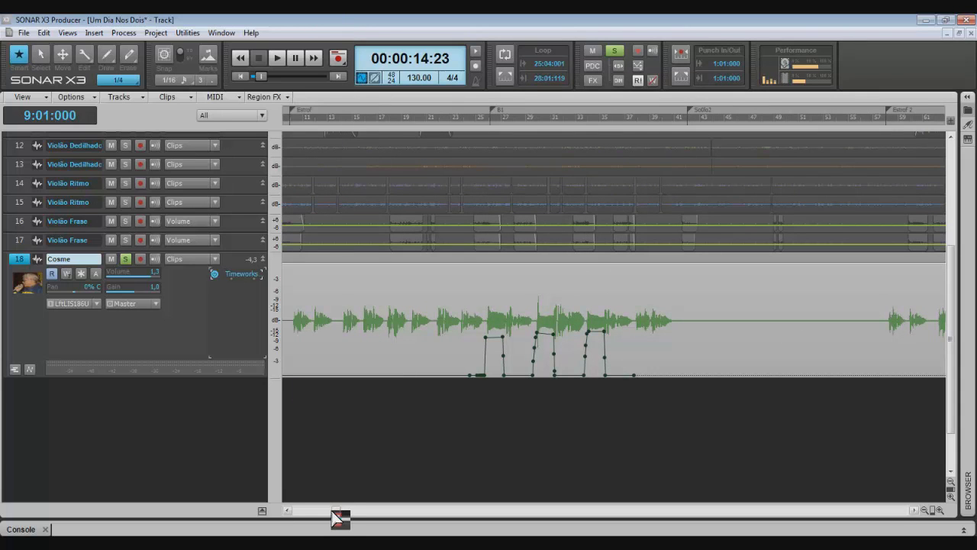
pyautogui.moveTo(338, 517); pyautogui.dragTo(293, 517)
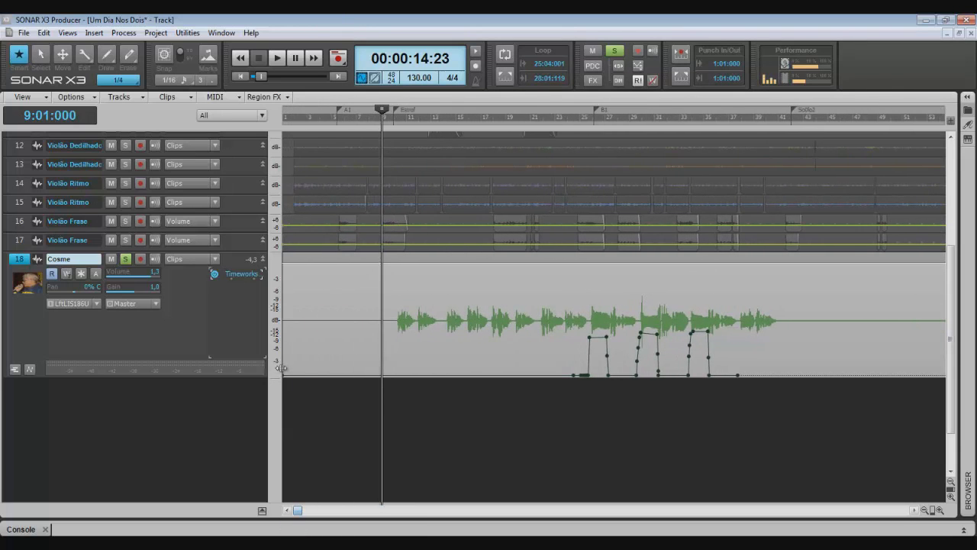
pyautogui.moveTo(281, 368); pyautogui.dragTo(416, 368)
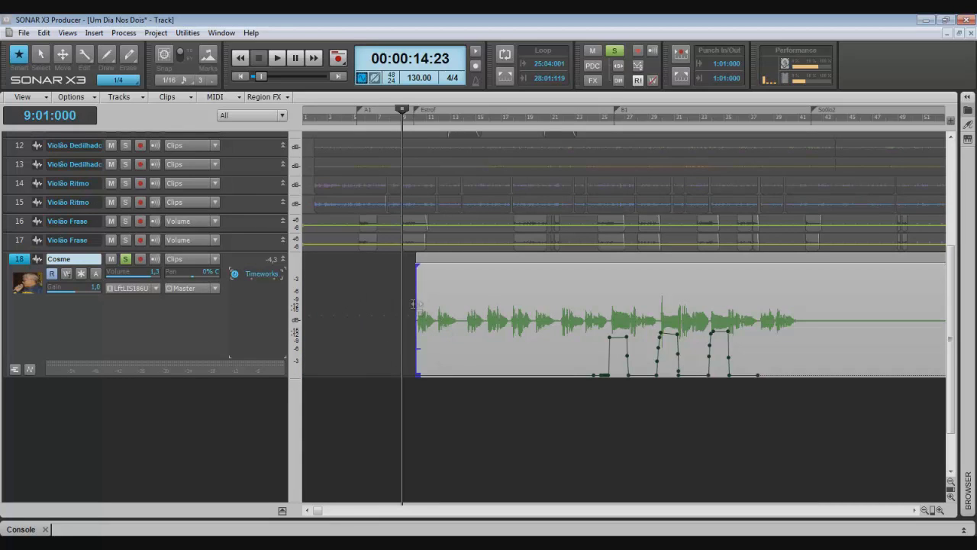
pyautogui.moveTo(480, 99); pyautogui.dragTo(475, 120)
pyautogui.moveTo(332, 511); pyautogui.dragTo(786, 517)
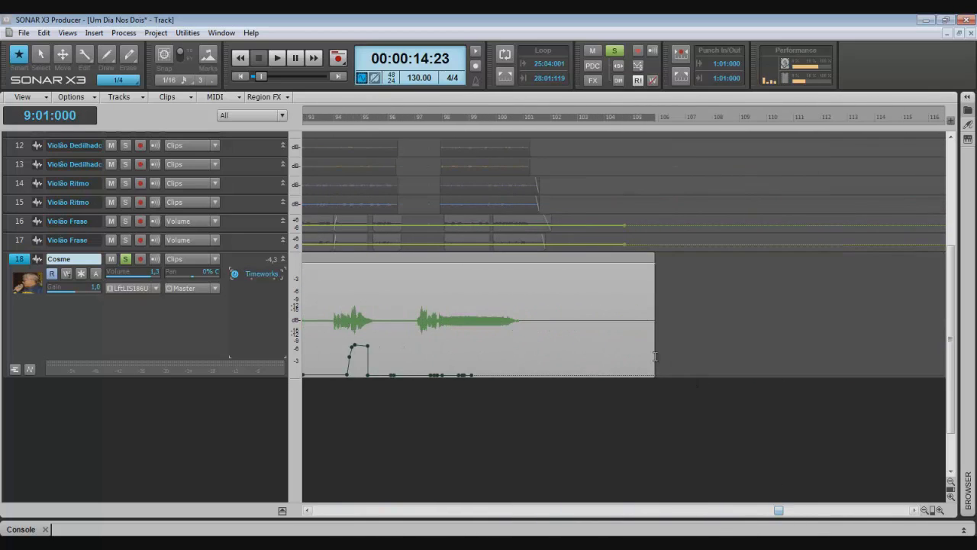
pyautogui.moveTo(654, 357); pyautogui.dragTo(533, 386)
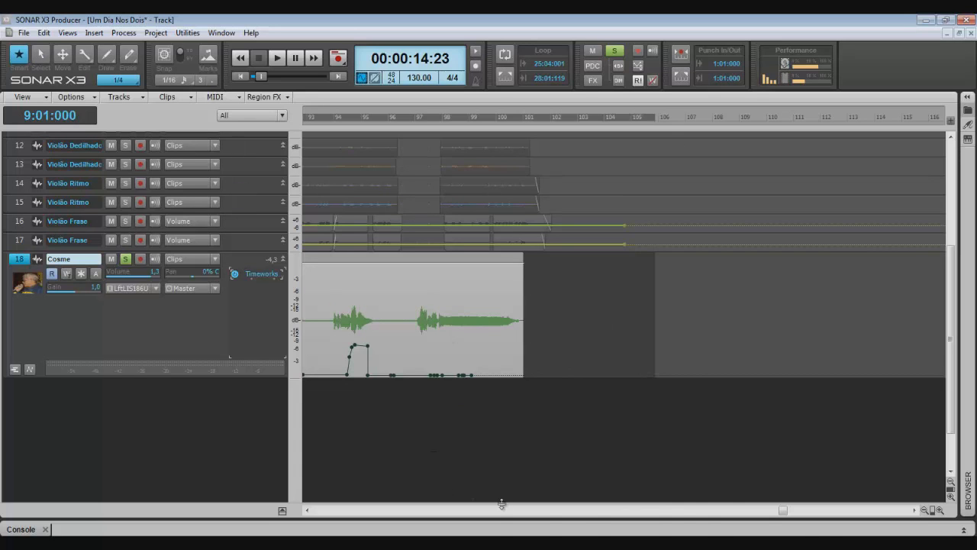
pyautogui.moveTo(794, 516); pyautogui.dragTo(356, 518)
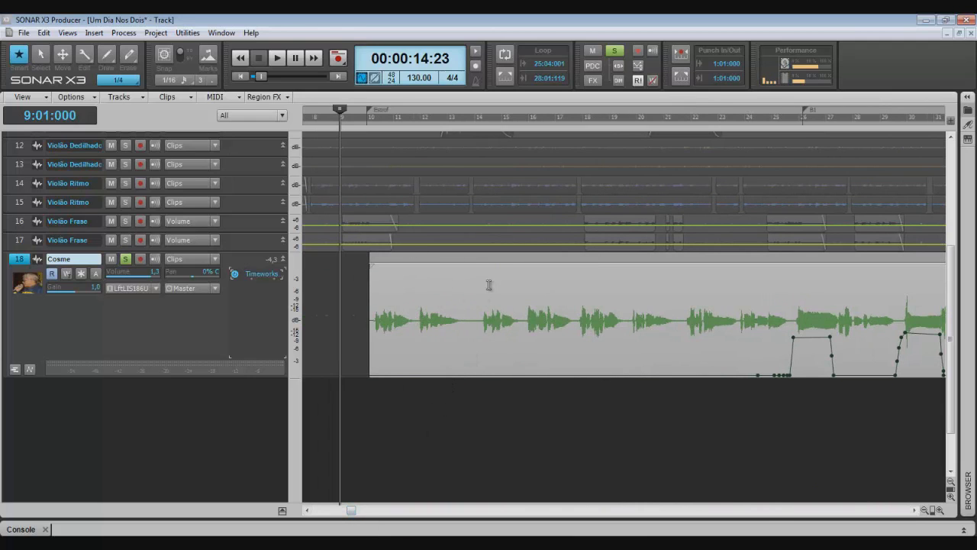
# Reverse the trimmed clip on track 18 and audition it in solo.
pyautogui.click(123, 32)
pyautogui.moveTo(138, 45)
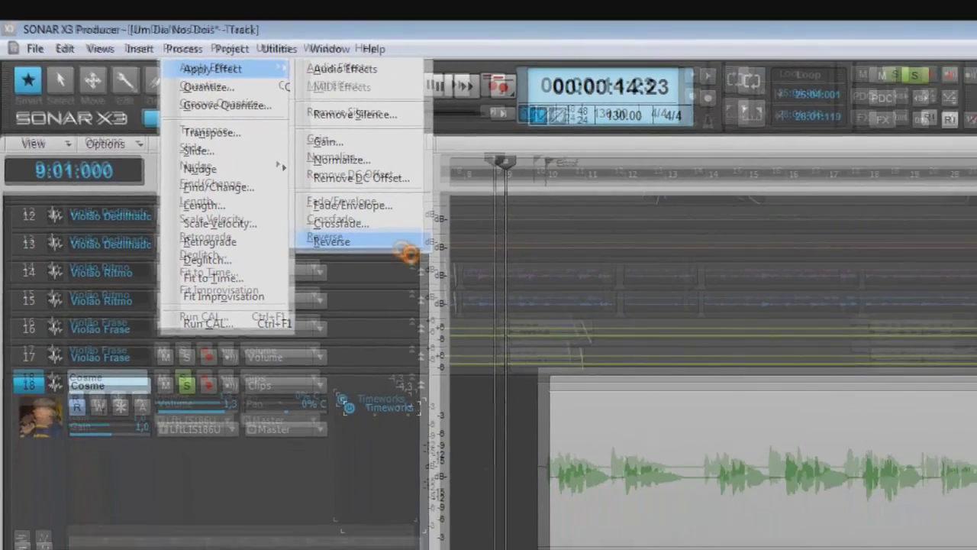
pyautogui.click(529, 322)
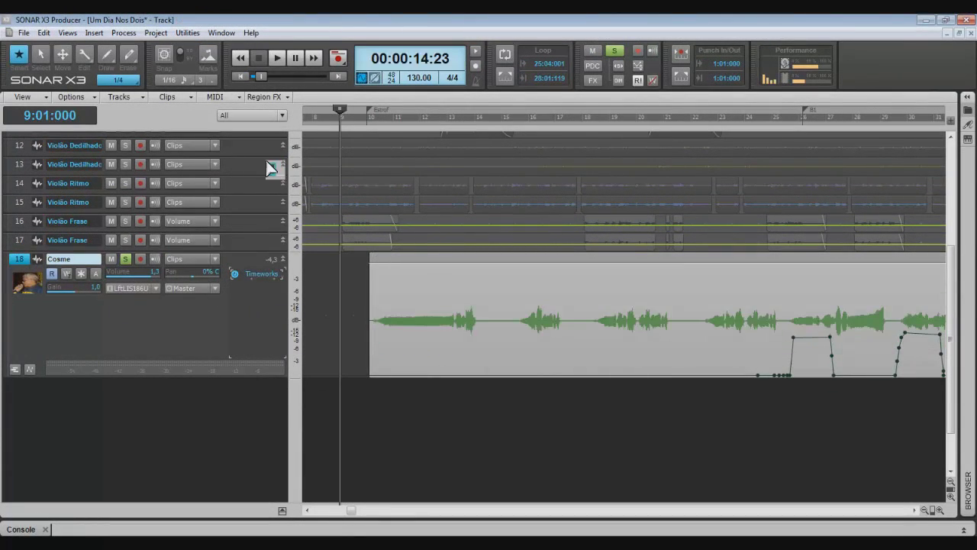
pyautogui.press('space')
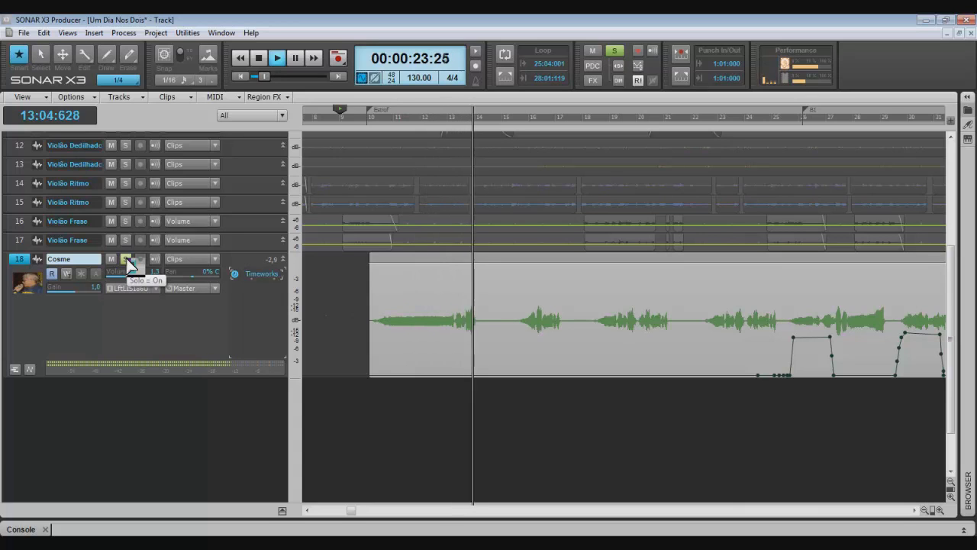
pyautogui.press('space')
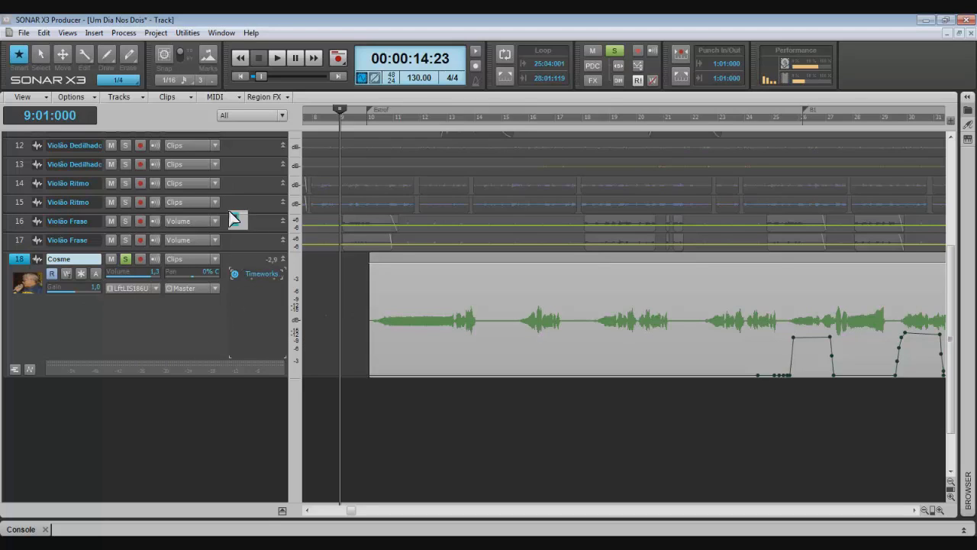
# Apply the track's audio effects to the reversed clip with fast bounce, deleting the effects from the track effects bin.
pyautogui.click(124, 33)
pyautogui.moveTo(146, 46)
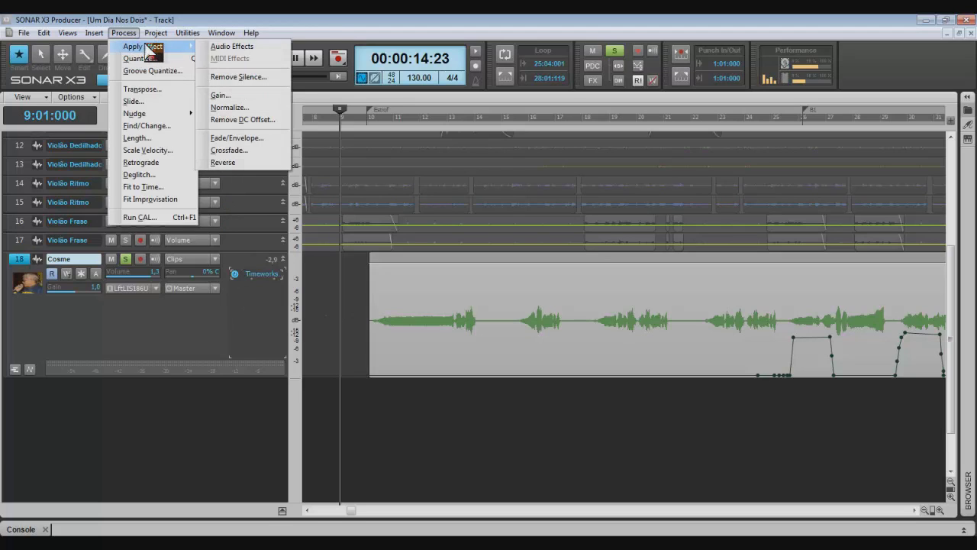
pyautogui.click(232, 47)
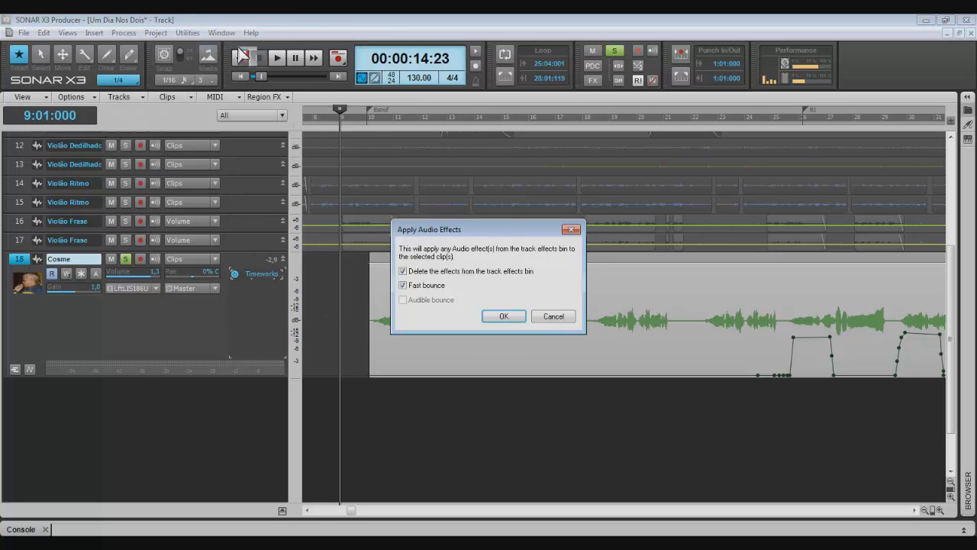
pyautogui.click(503, 316)
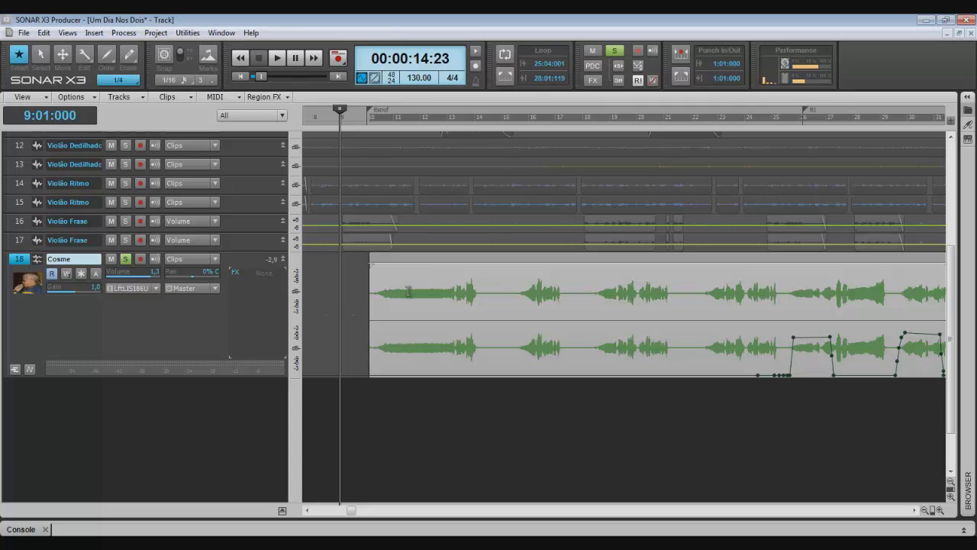
# Reverse the bounced clip on track 18 back to its original direction.
pyautogui.click(125, 33)
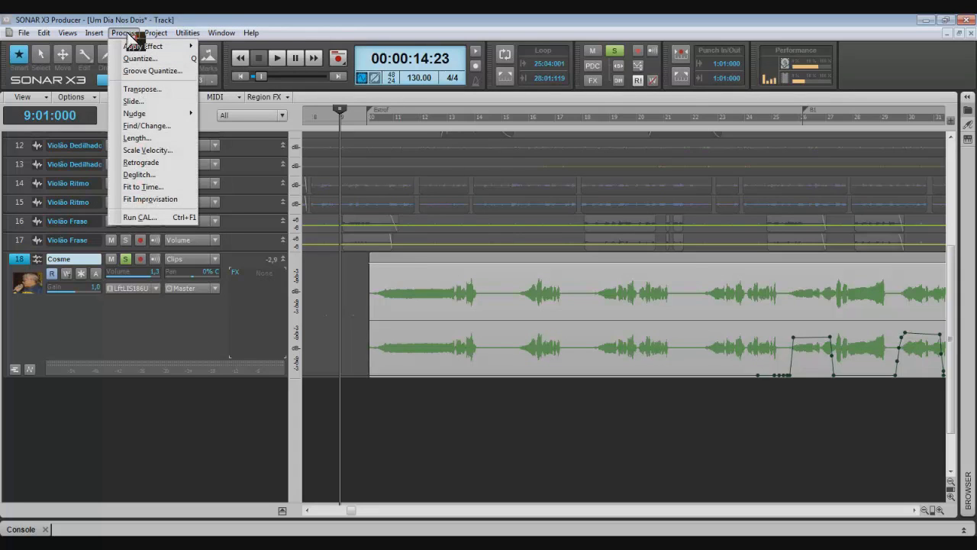
pyautogui.moveTo(134, 46)
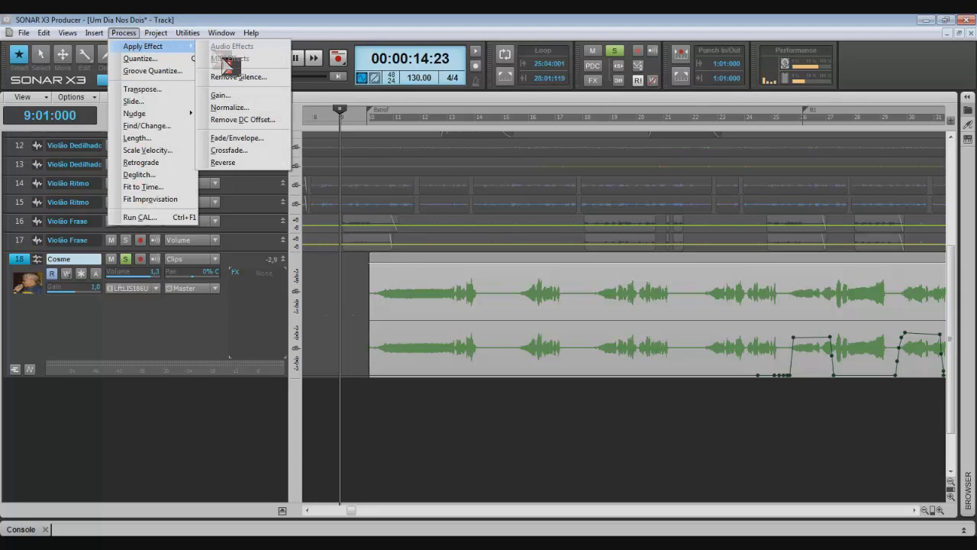
pyautogui.click(223, 162)
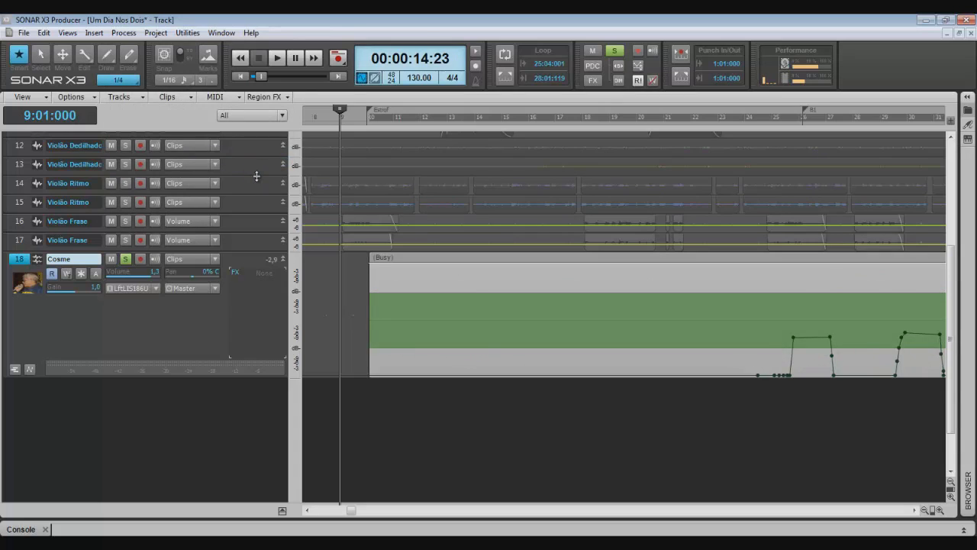
# Turn off the solo on track 18 and lower its volume to -2.8 while playing the full mix.
pyautogui.press('space')
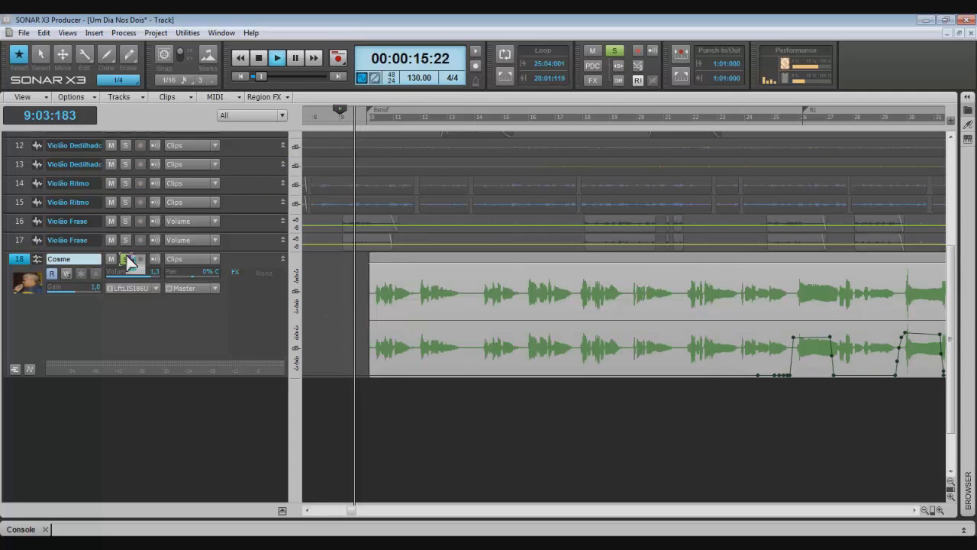
pyautogui.click(127, 260)
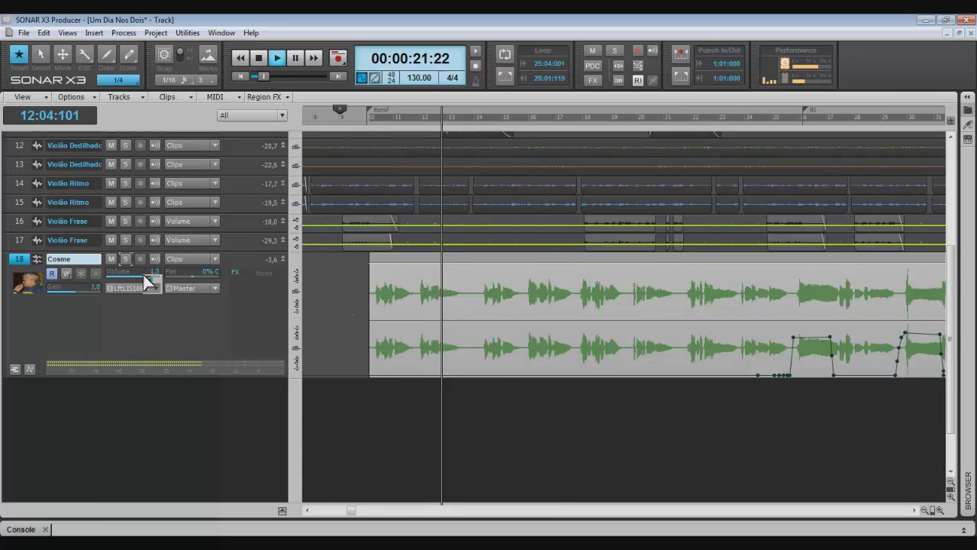
pyautogui.press('space')
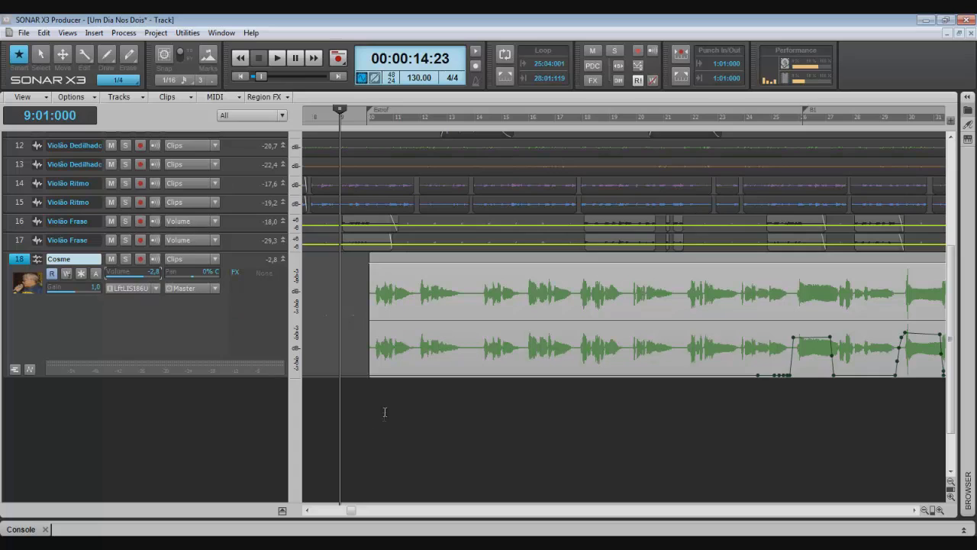
# Insert Timeworks ReverbX on track 18 and raise its dry level to 6 during playback.
pyautogui.rightClick(252, 284)
pyautogui.moveTo(289, 424)
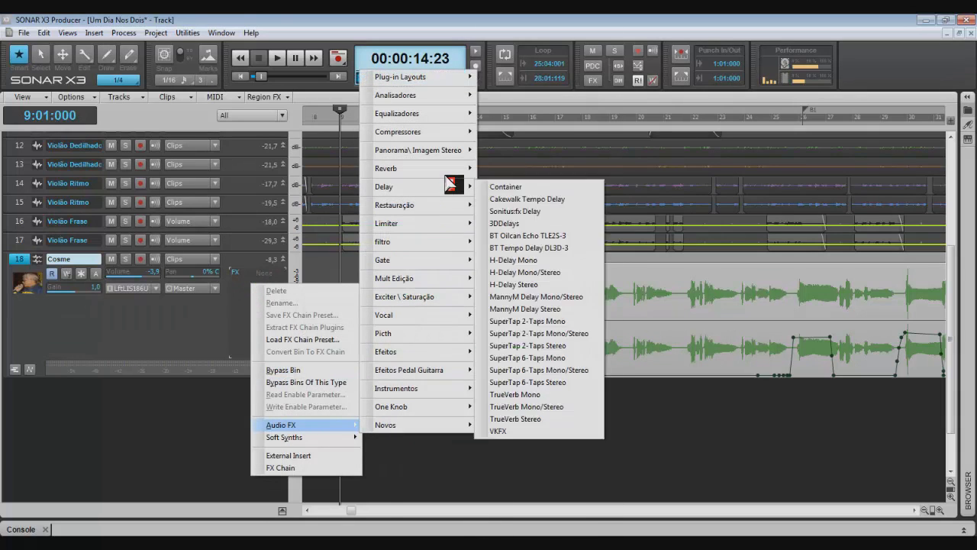
pyautogui.moveTo(463, 168)
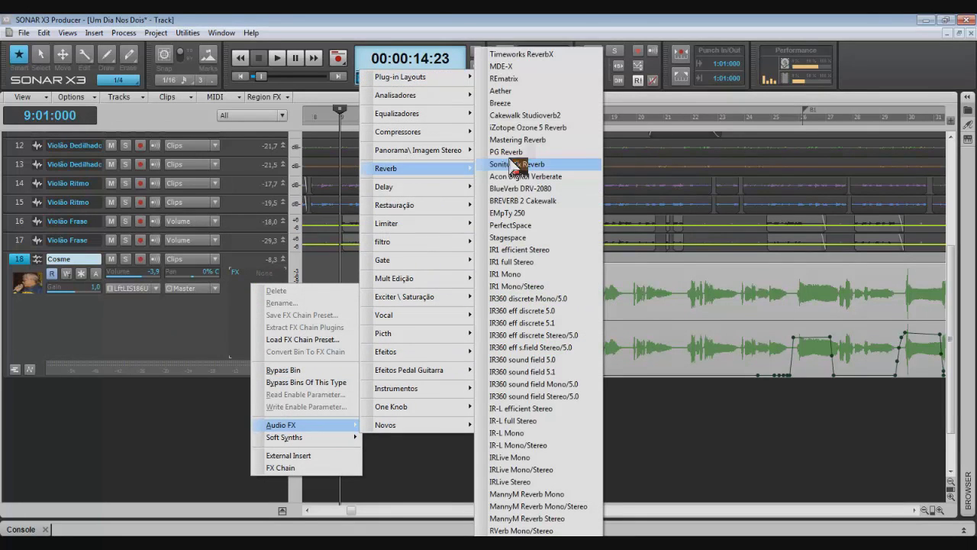
pyautogui.click(496, 54)
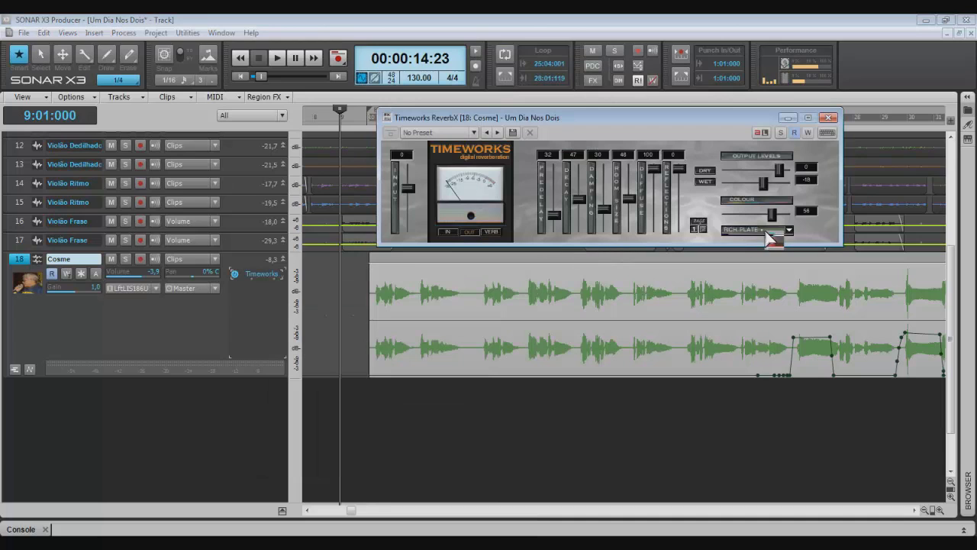
pyautogui.press('space')
pyautogui.moveTo(779, 169); pyautogui.dragTo(784, 169)
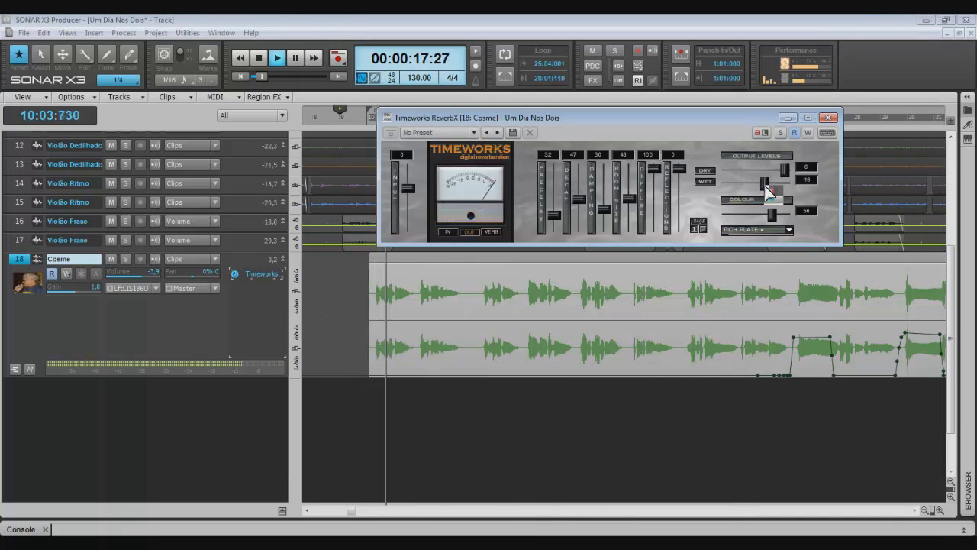
# Lower track 18's volume to -9.9, auditioning it in the mix from just after bar 10.
pyautogui.click(142, 277)
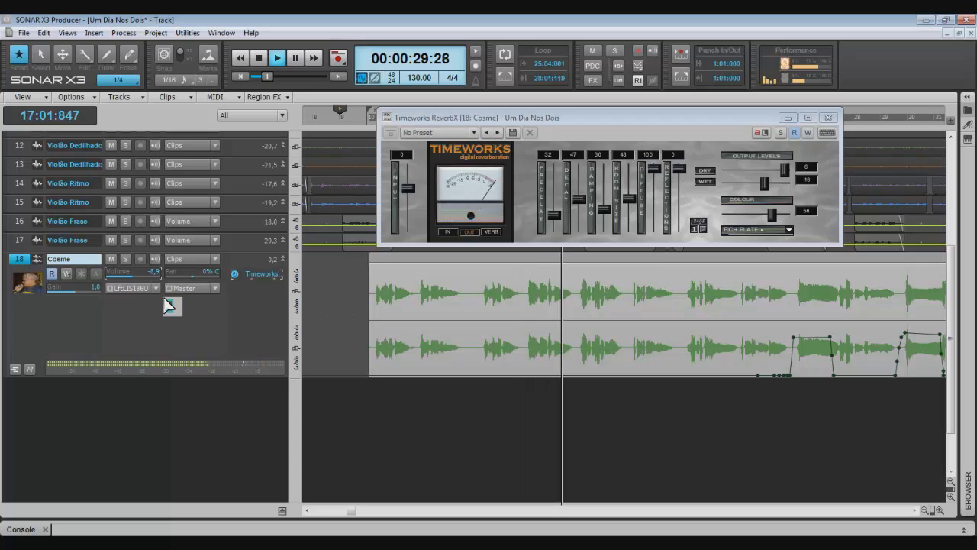
pyautogui.press('space')
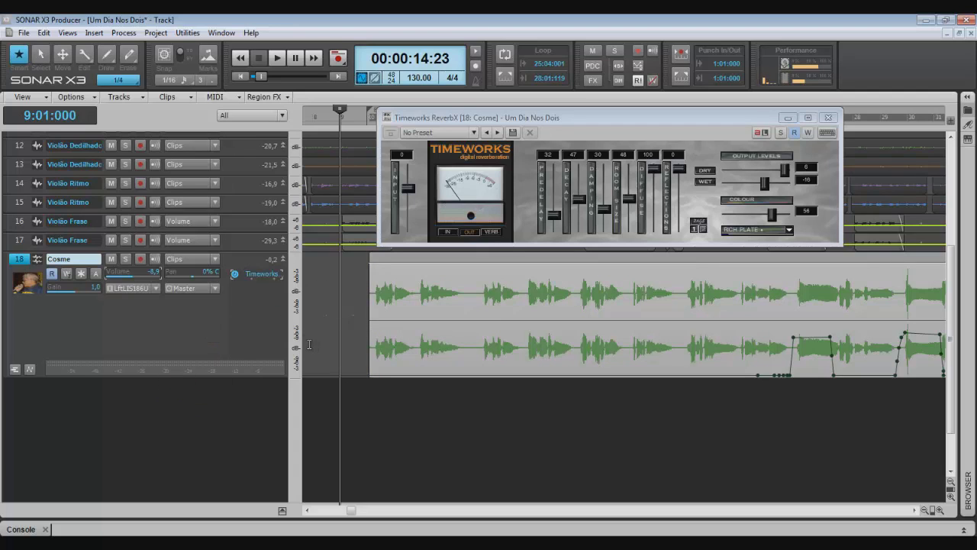
pyautogui.click(375, 389)
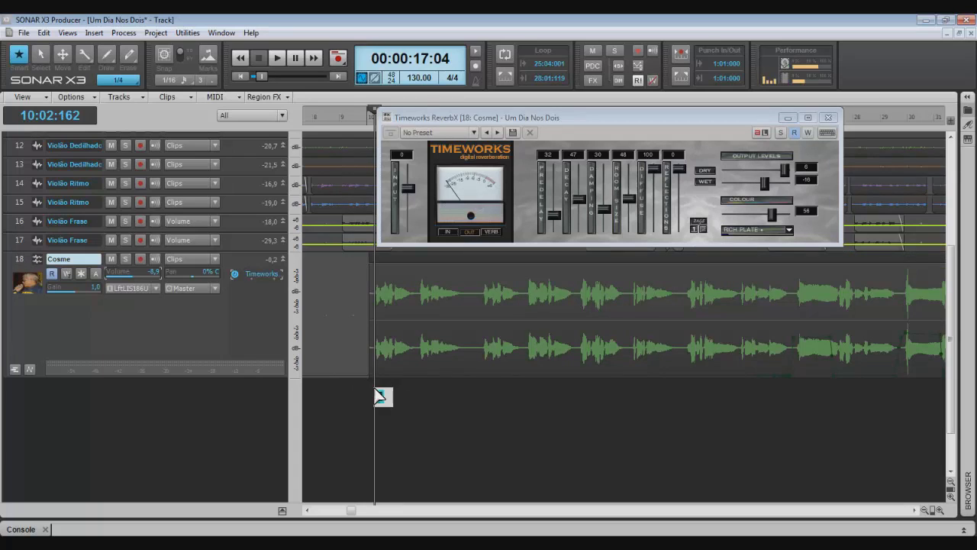
pyautogui.press('space')
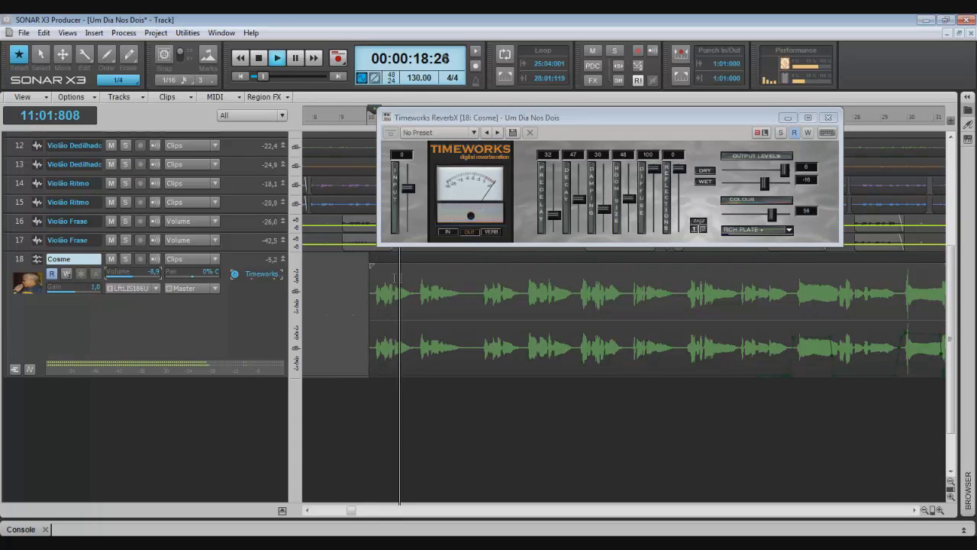
pyautogui.moveTo(131, 281); pyautogui.dragTo(162, 281)
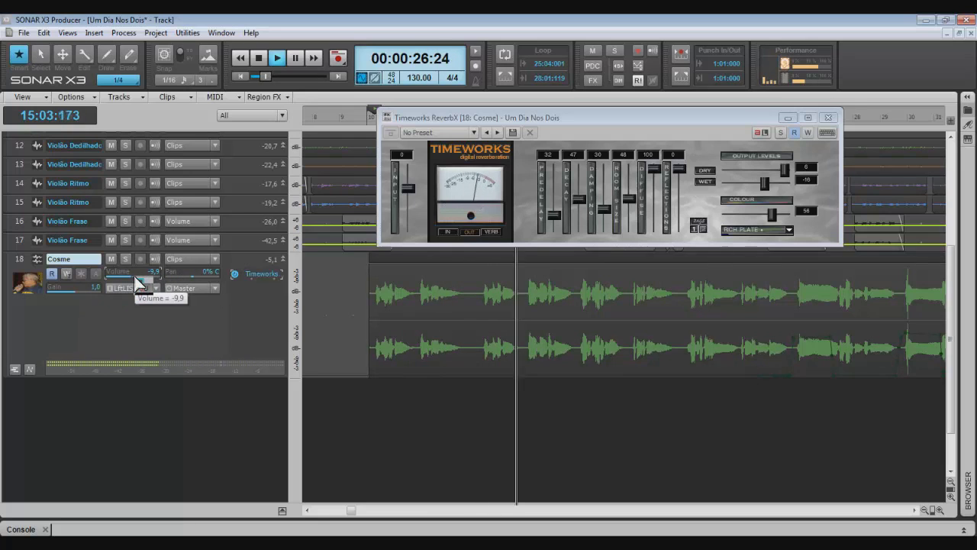
pyautogui.press('space')
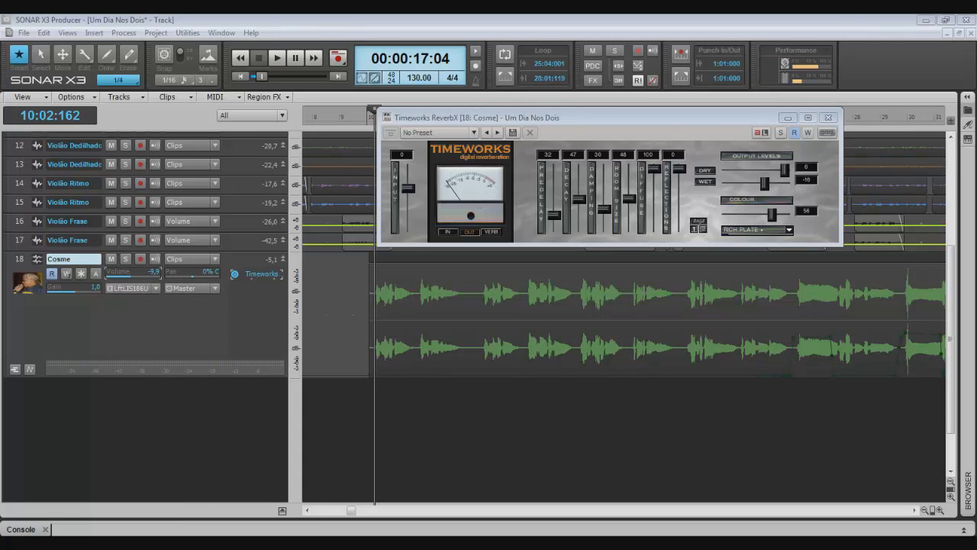